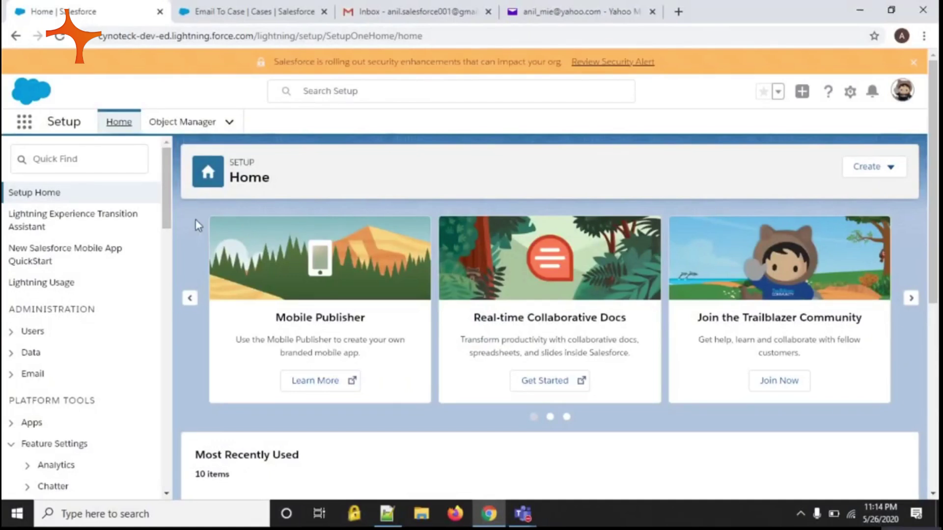
Step: Find Email-to-Case through Setup Quick Find and start a new routing address
click(79, 159)
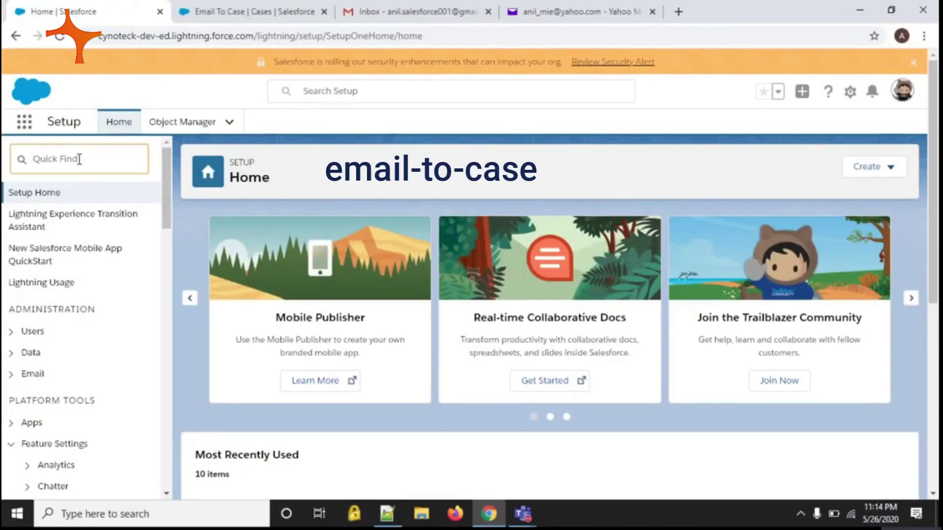
text(Email-to)
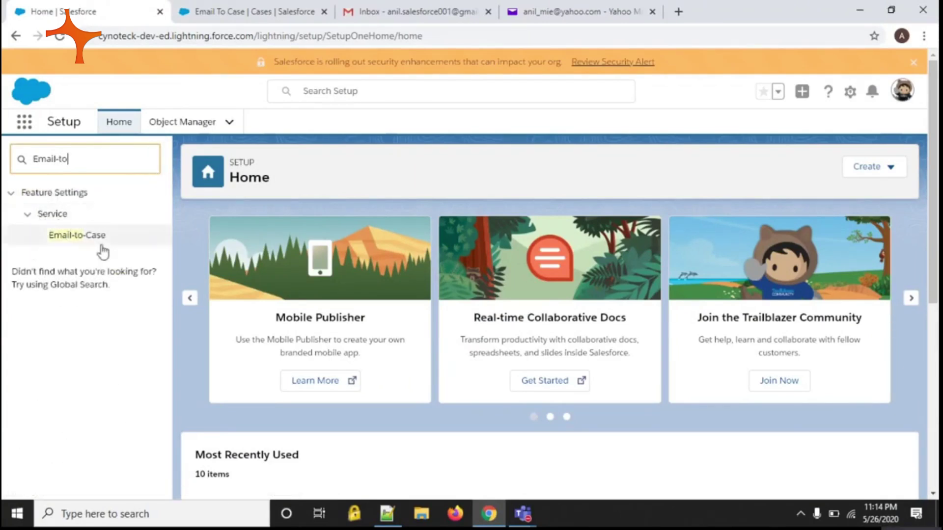
click(85, 238)
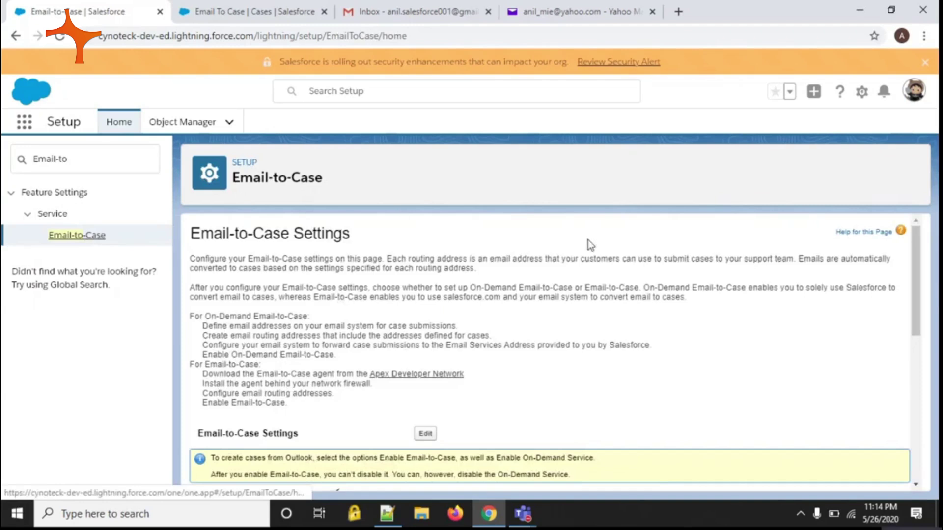
scroll(664, 264, down, 10)
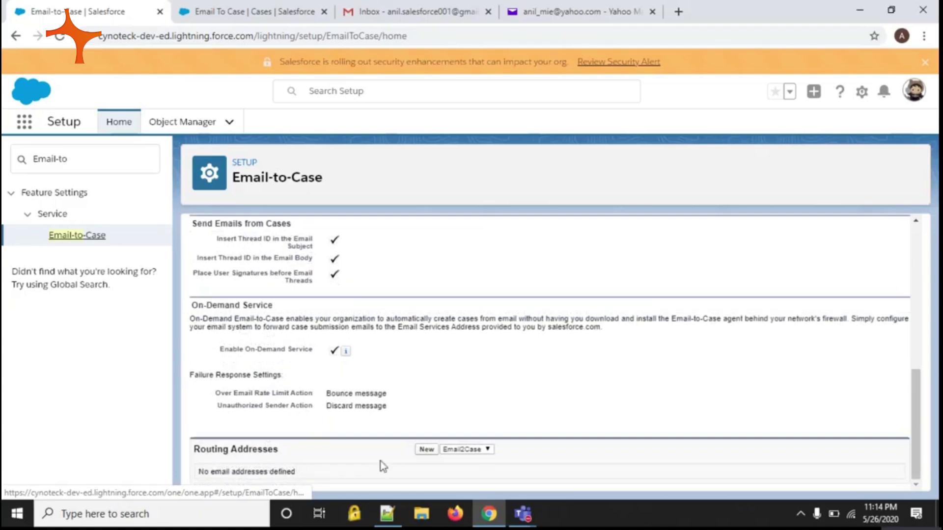
click(424, 450)
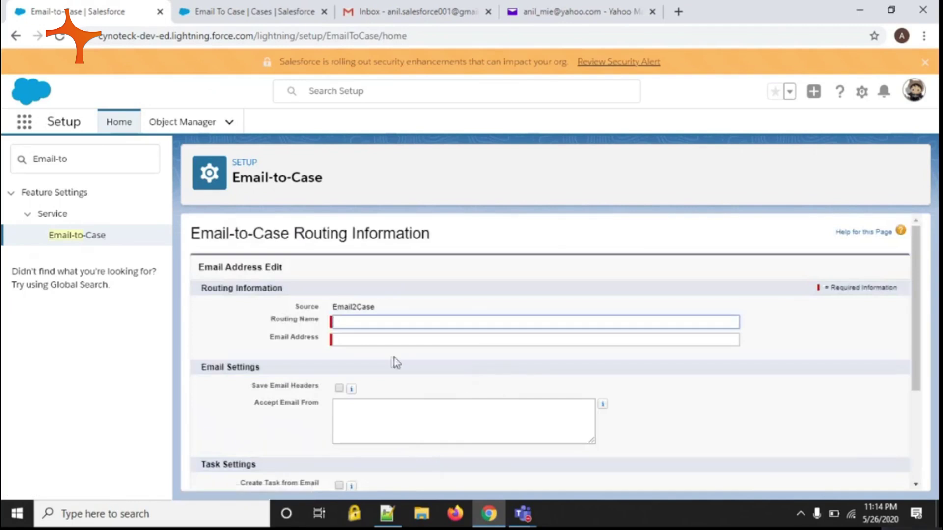
Step: Enter 'Routing Test' as the routing name and the user's Yahoo email address
click(415, 323)
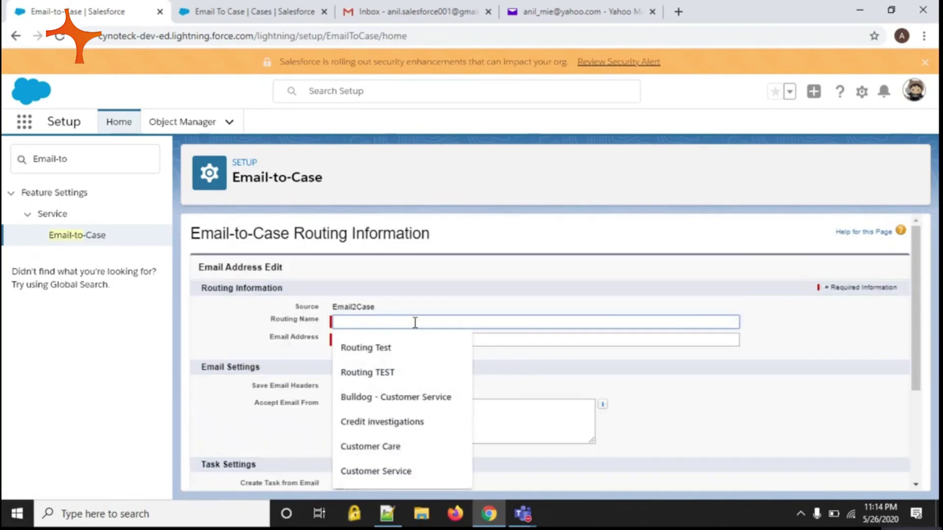
text(Routing Test)
click(392, 346)
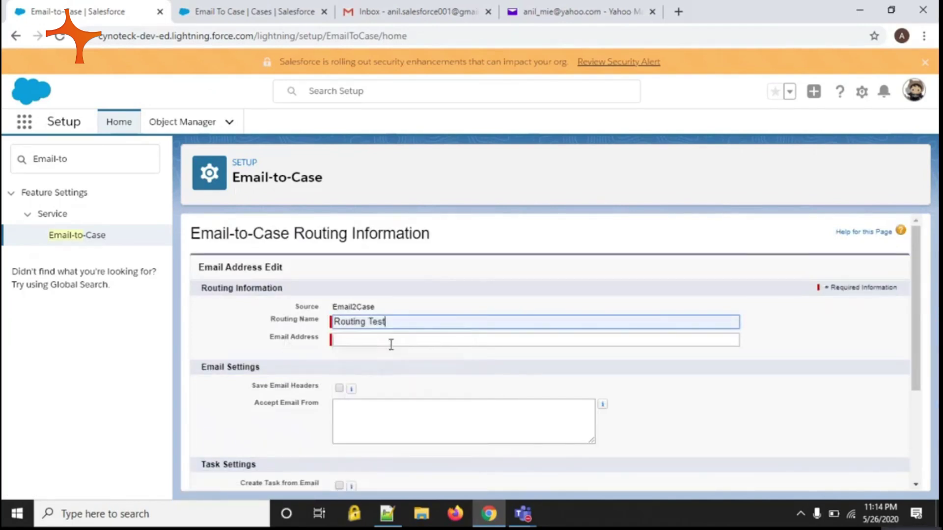
click(357, 343)
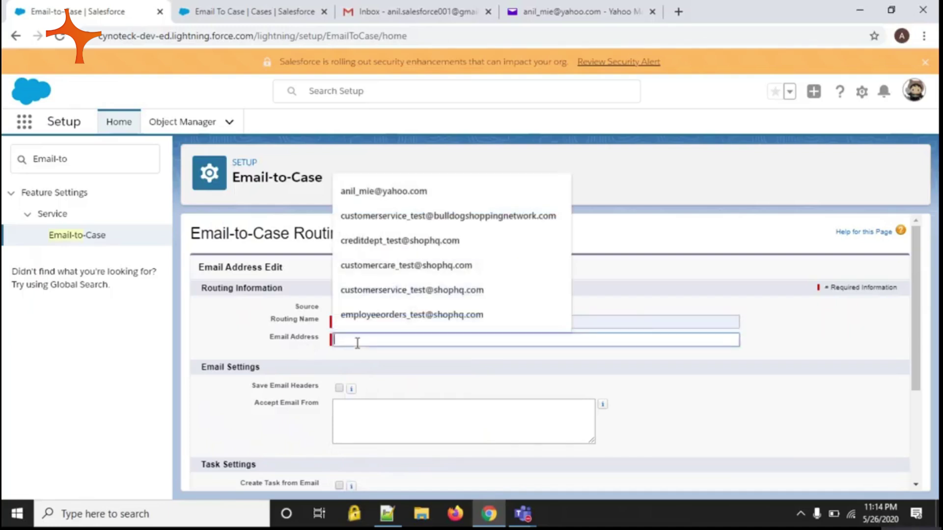
click(399, 202)
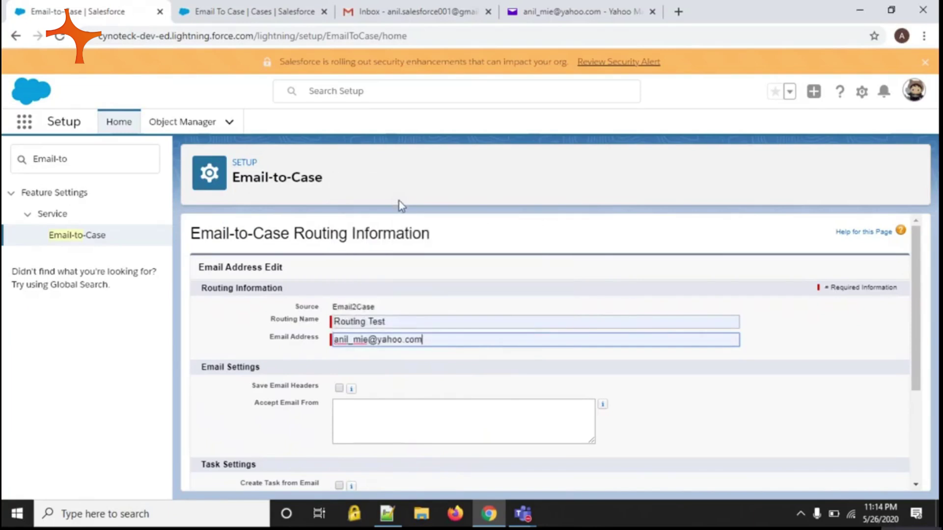
scroll(479, 283, down, 3)
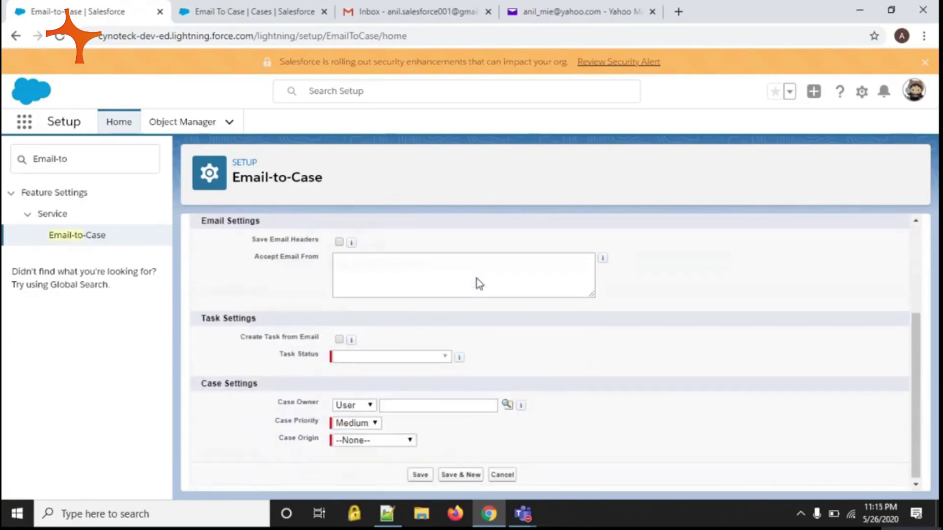
click(507, 402)
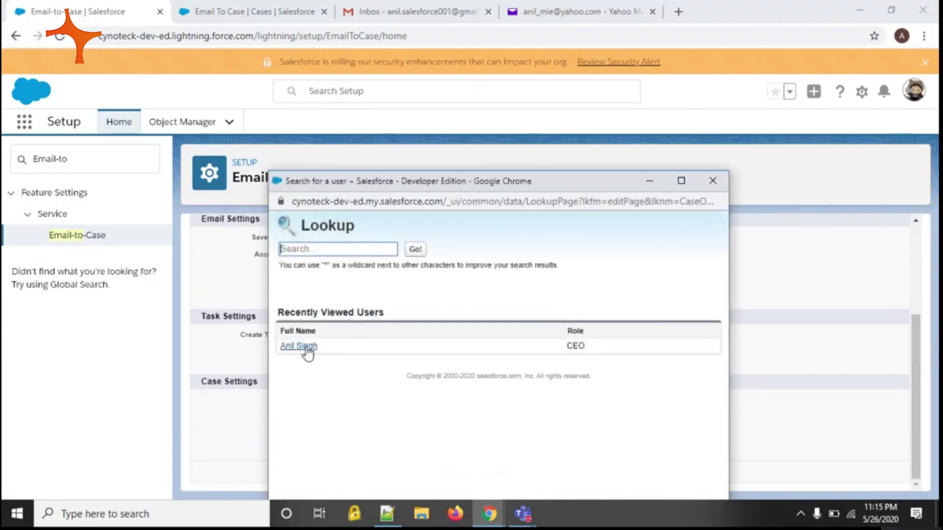
Step: Make the CEO user case owner, keep Medium priority, set Email origin, and save
click(298, 346)
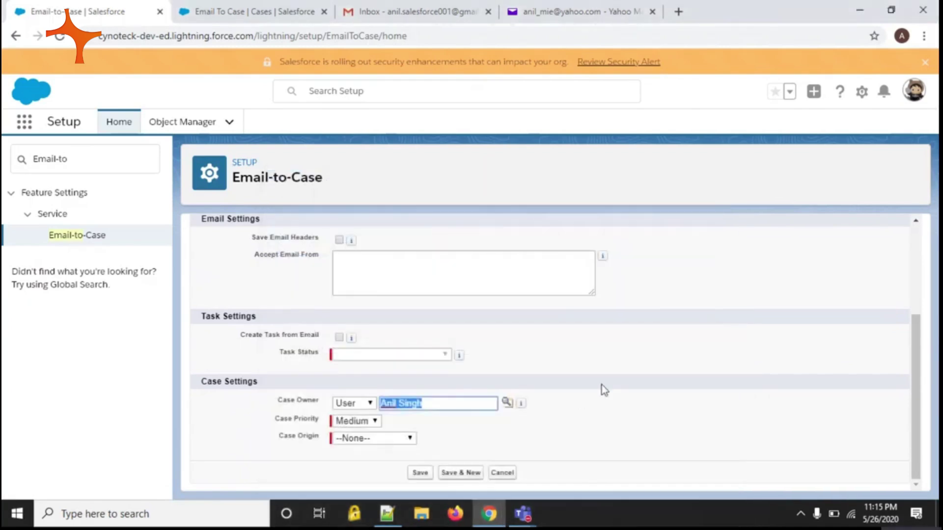
click(375, 422)
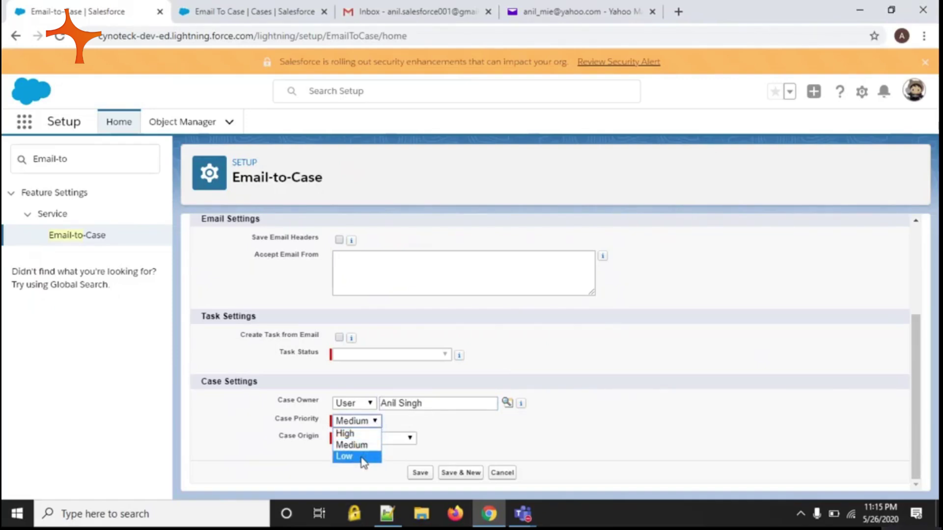
click(371, 449)
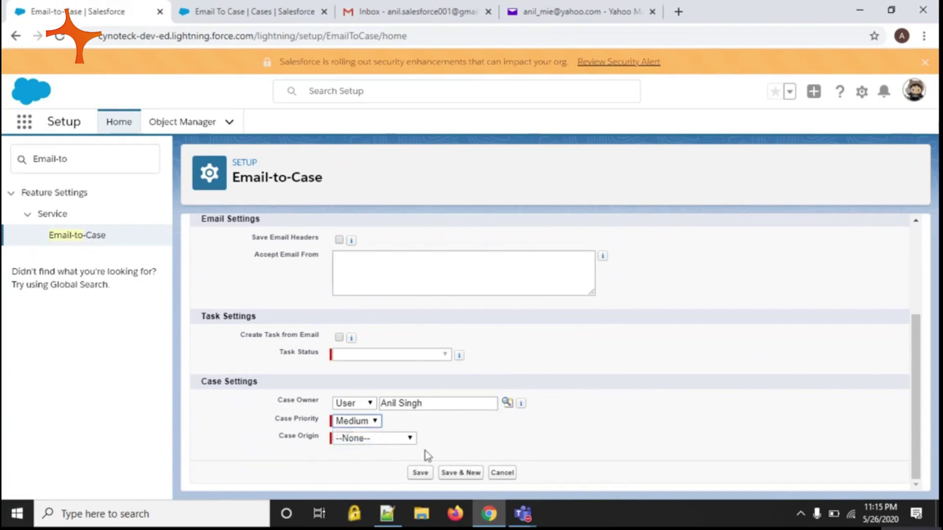
click(410, 439)
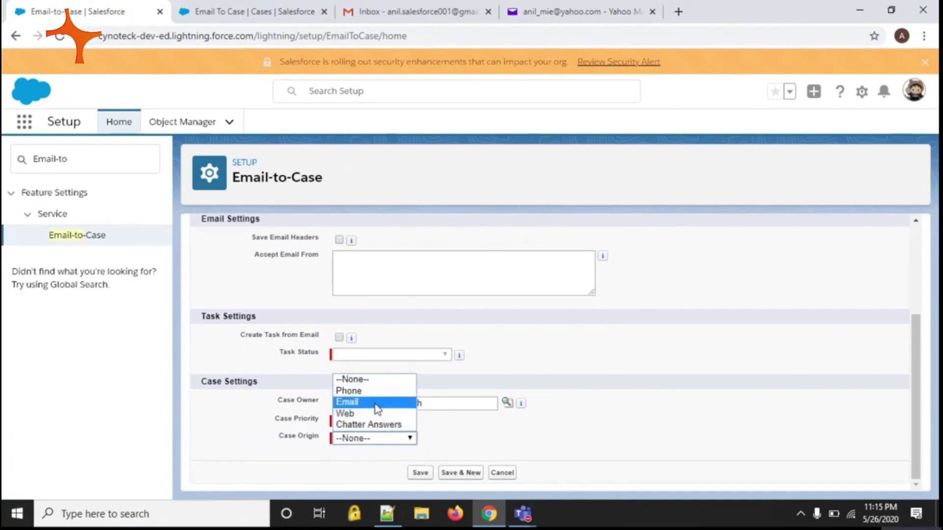
click(353, 401)
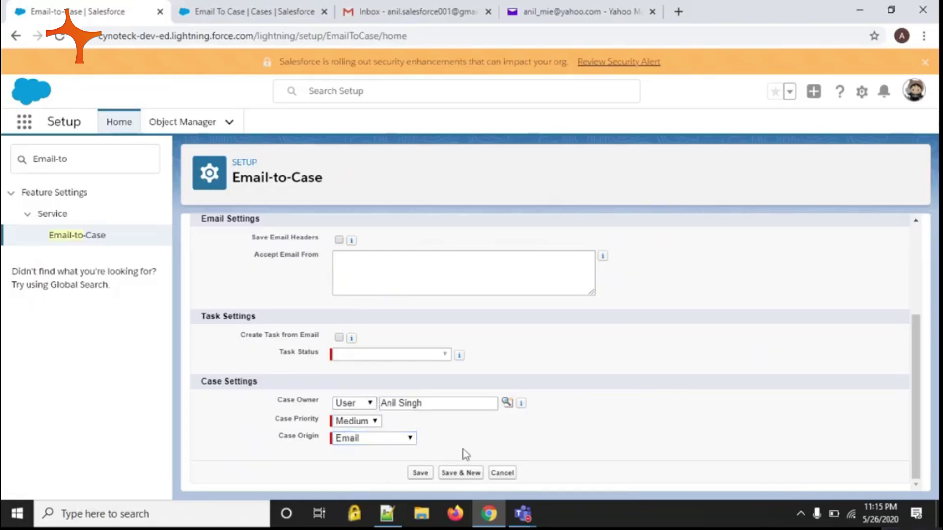
click(420, 473)
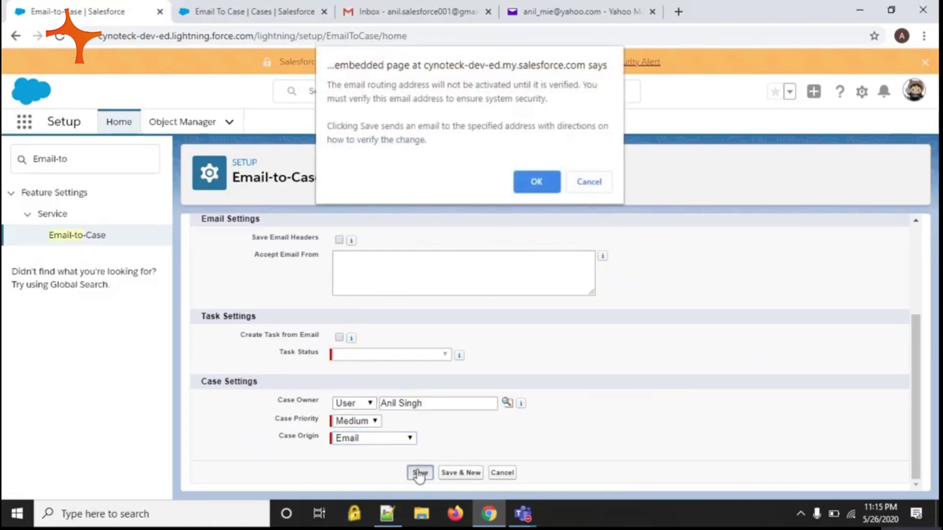
click(535, 185)
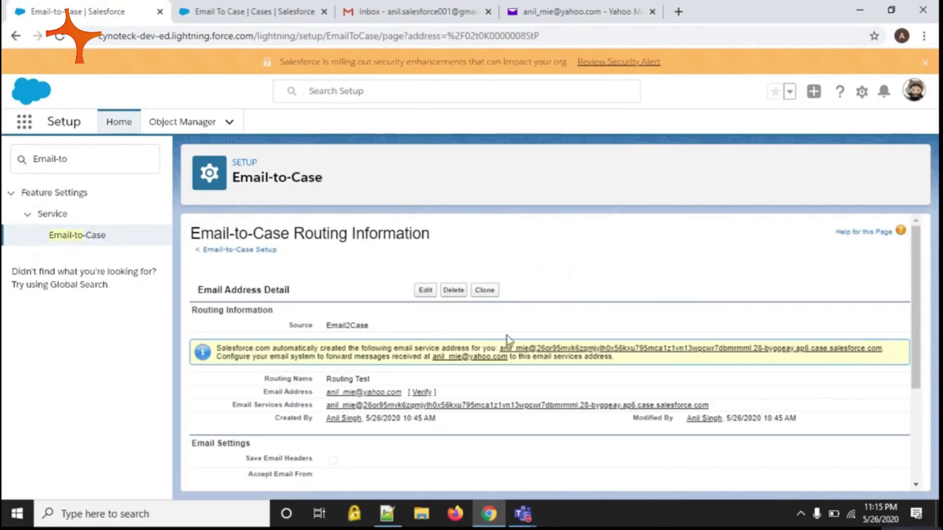
Step: Review the saved routing address, then open Salesforce's verification email in Yahoo Mail
scroll(507, 335, down, 2)
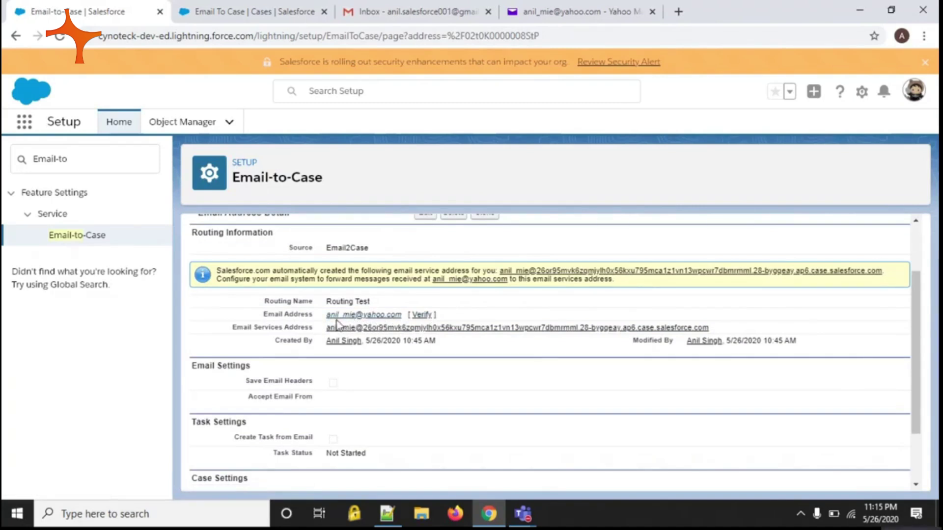
click(586, 15)
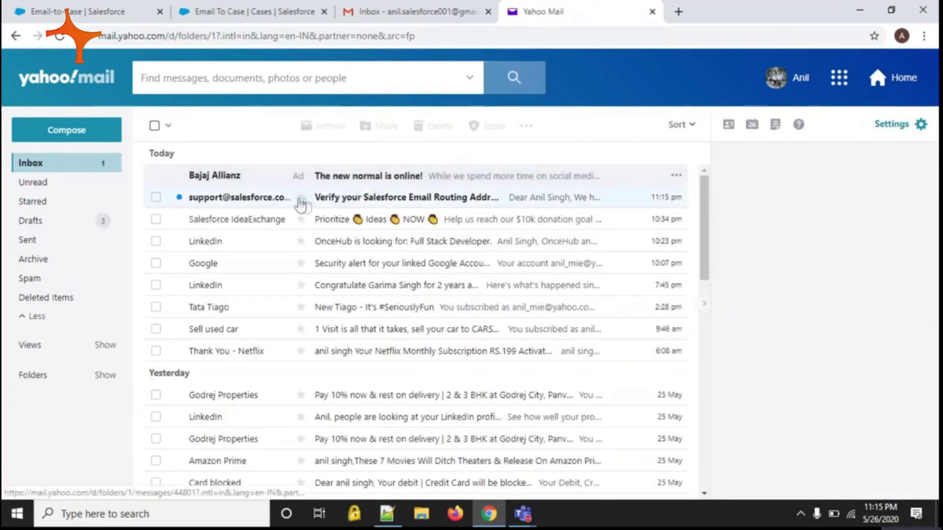
click(393, 201)
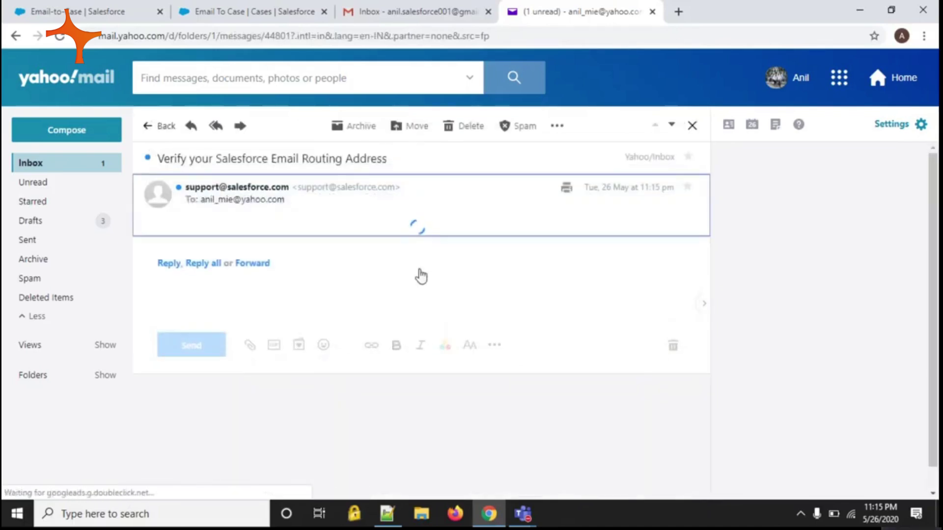
Step: Follow the email's verification link, continue past the confirmation, and return to Email-to-Case setup
scroll(422, 275, down, 2)
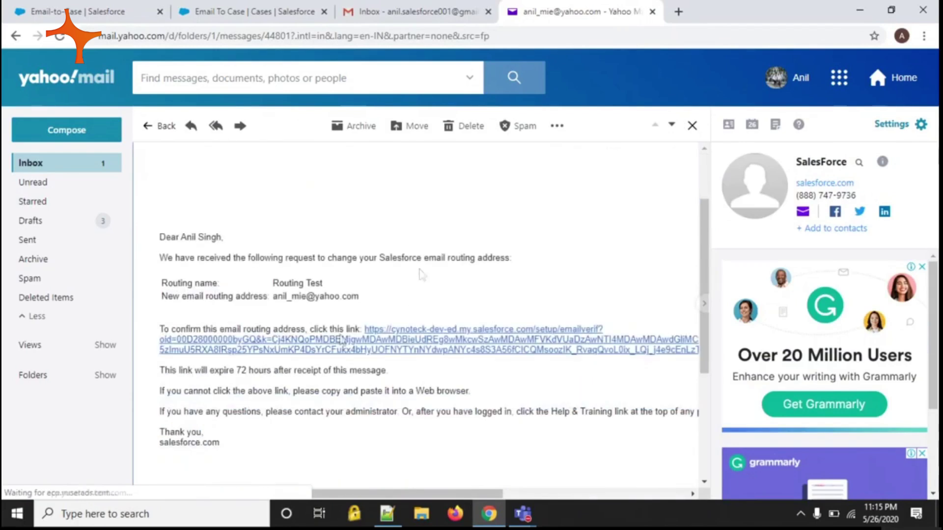
click(376, 350)
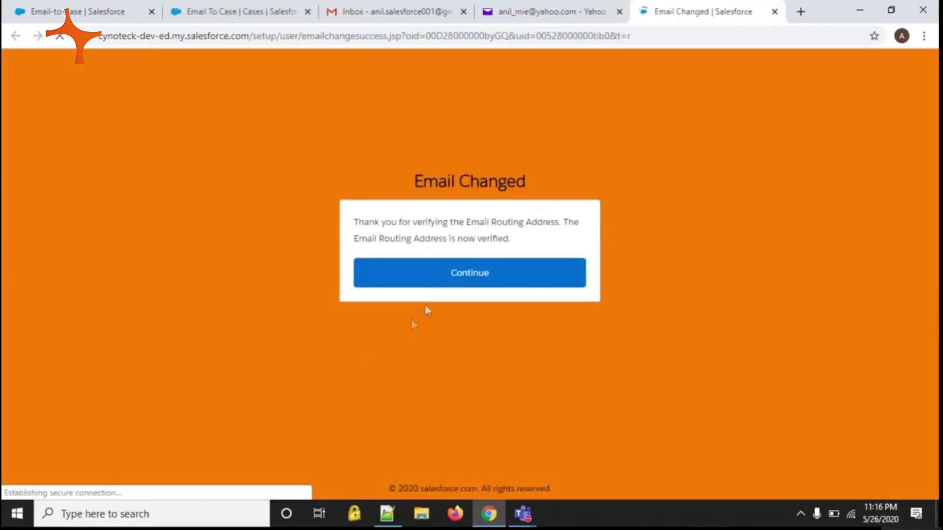
click(458, 278)
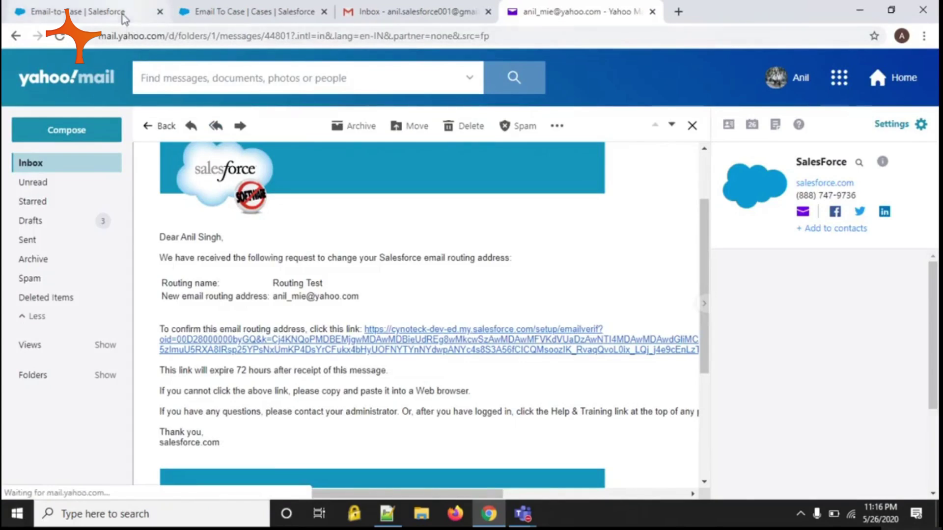
click(123, 18)
click(265, 37)
Step: Reload the routing details showing Verified status and select the generated email services address
key(Return)
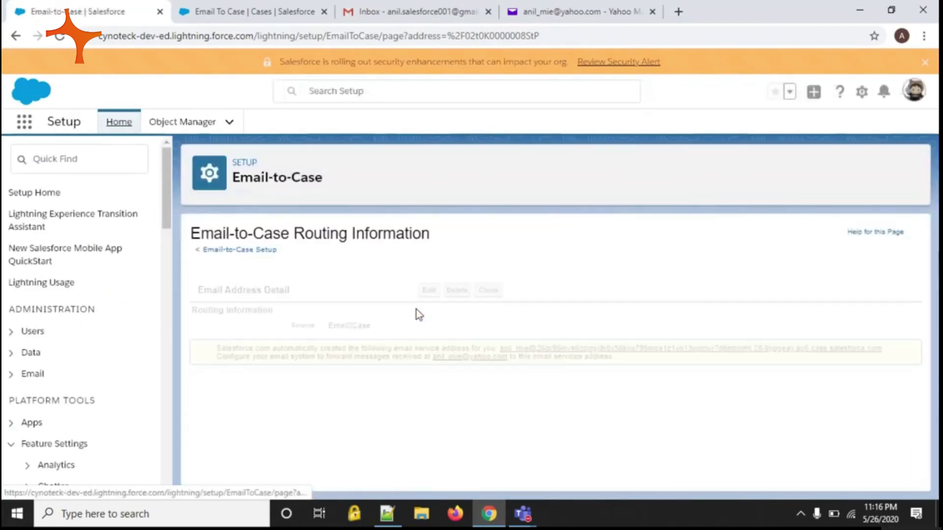
scroll(466, 334, down, 2)
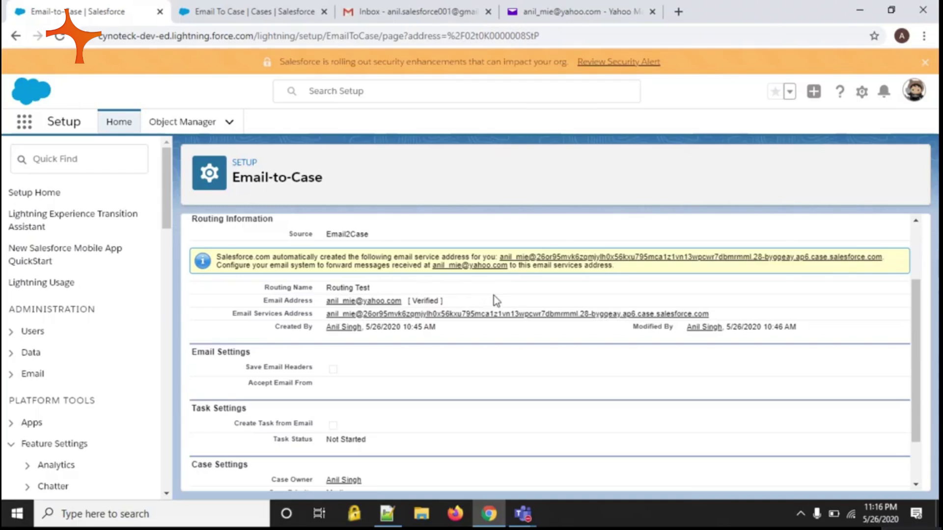
drag(494, 300, 264, 300)
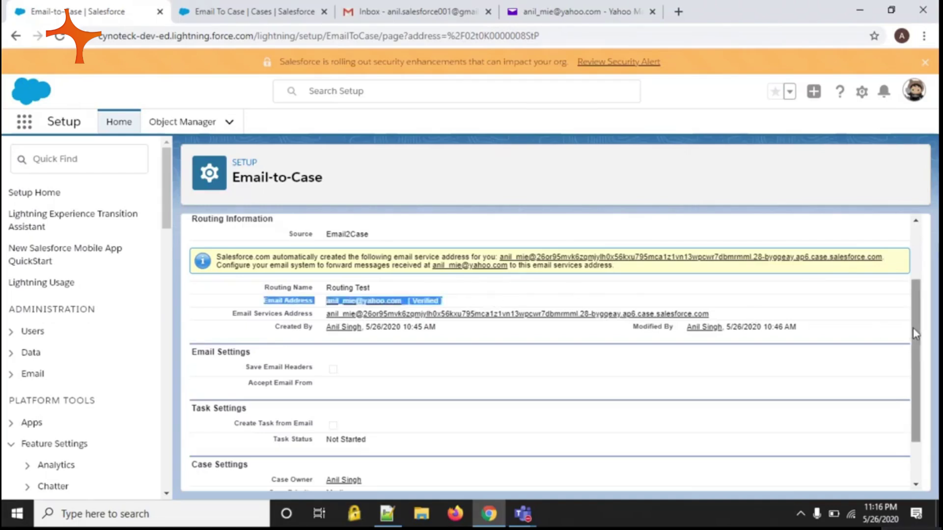
drag(913, 332, 914, 289)
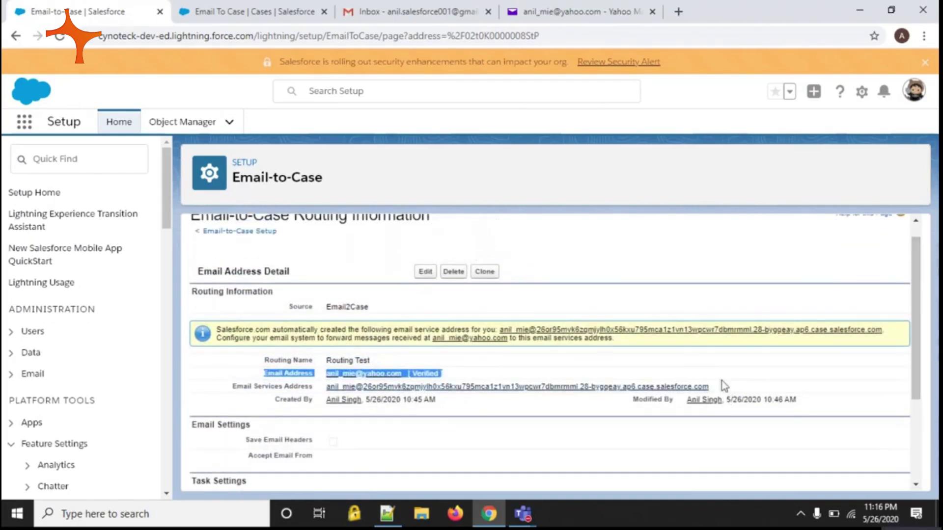
drag(714, 388, 334, 383)
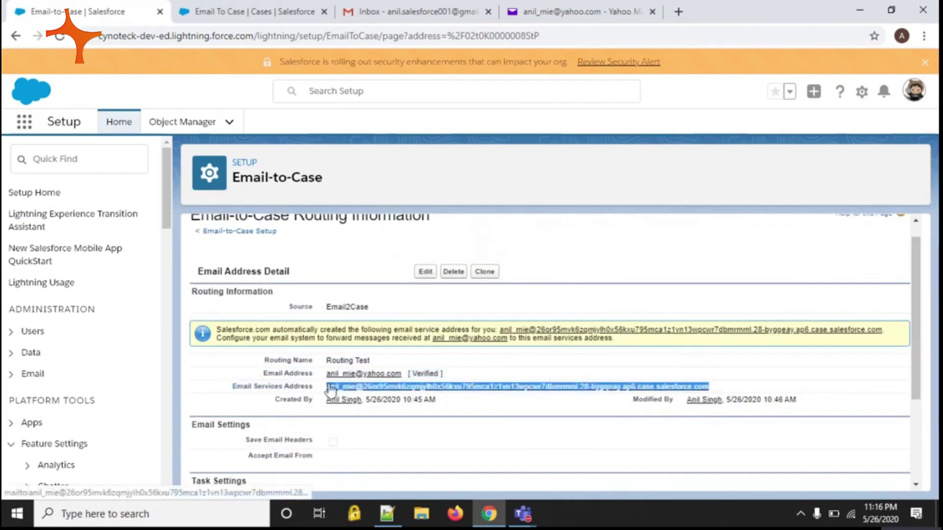
scroll(536, 364, down, 2)
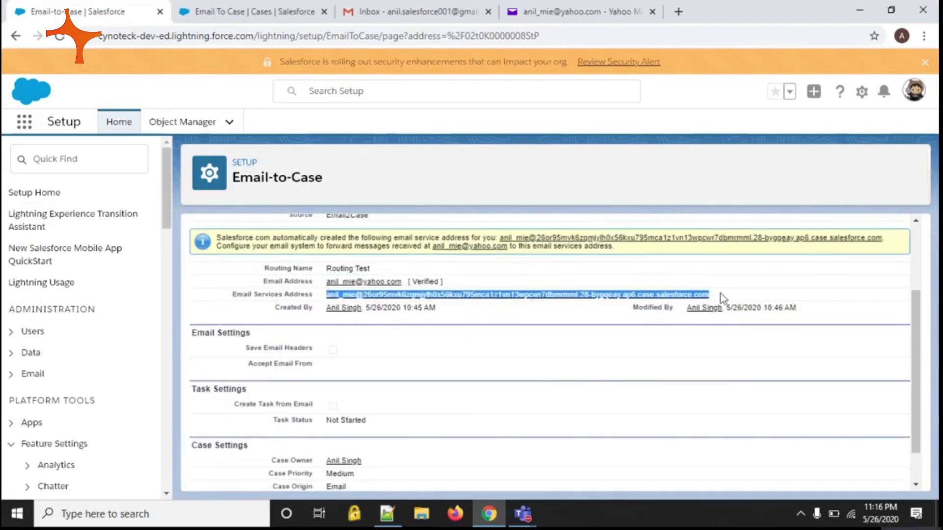
drag(721, 292, 325, 300)
Step: Email the services address from Gmail with subject 'Test Case' and body 'Hi, This is a test case.'
click(411, 18)
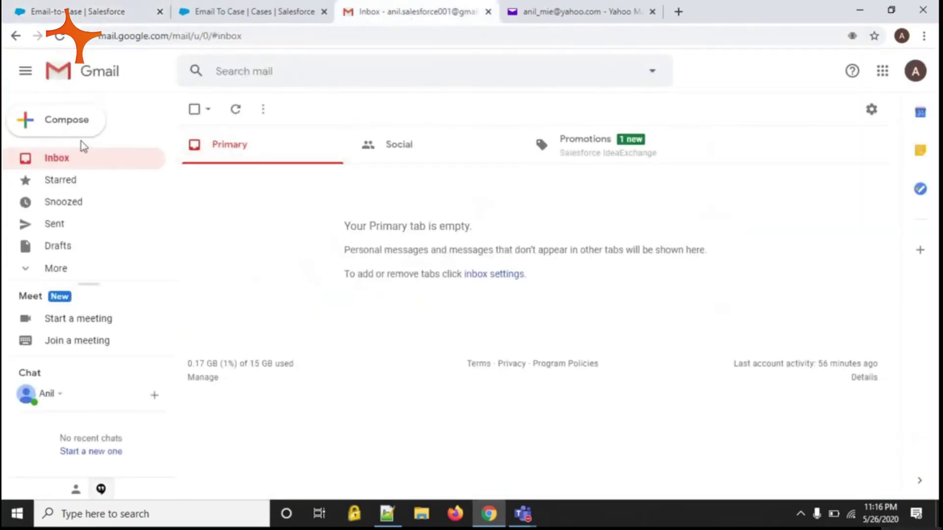
click(63, 129)
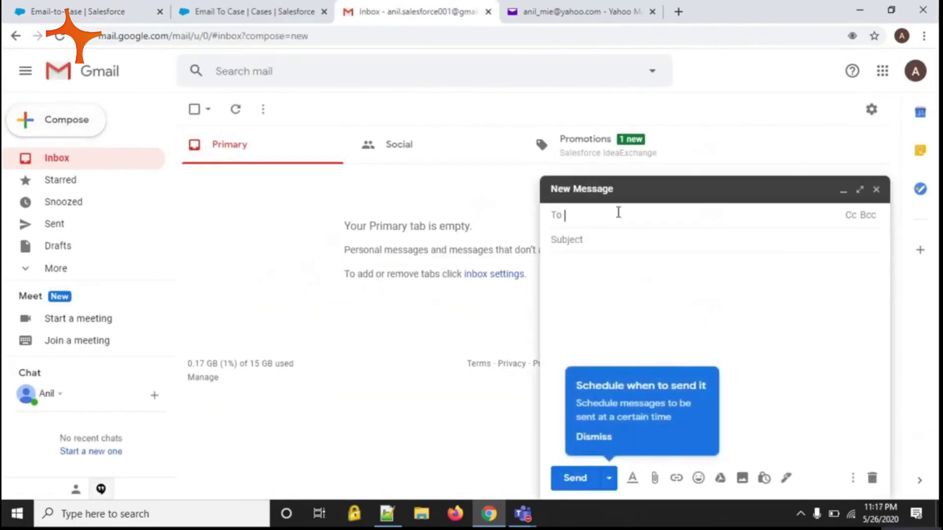
key(ctrl+v)
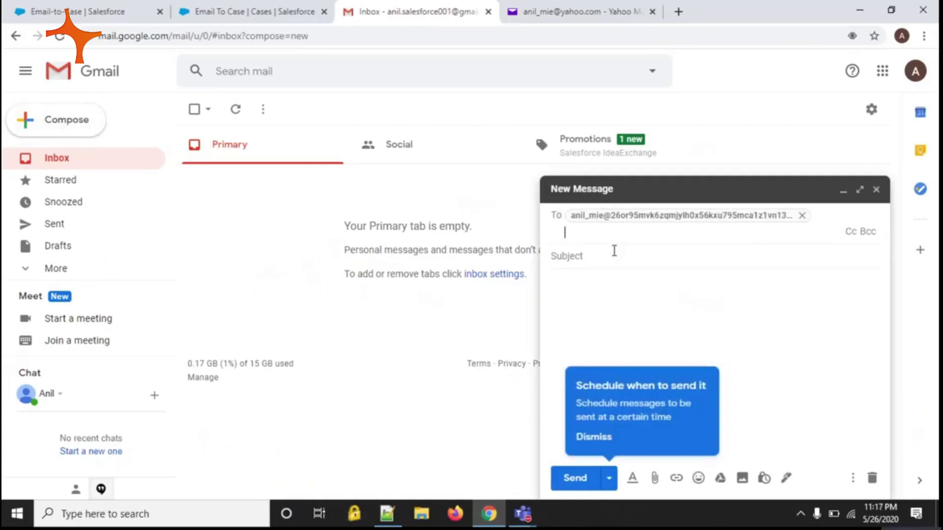
click(614, 252)
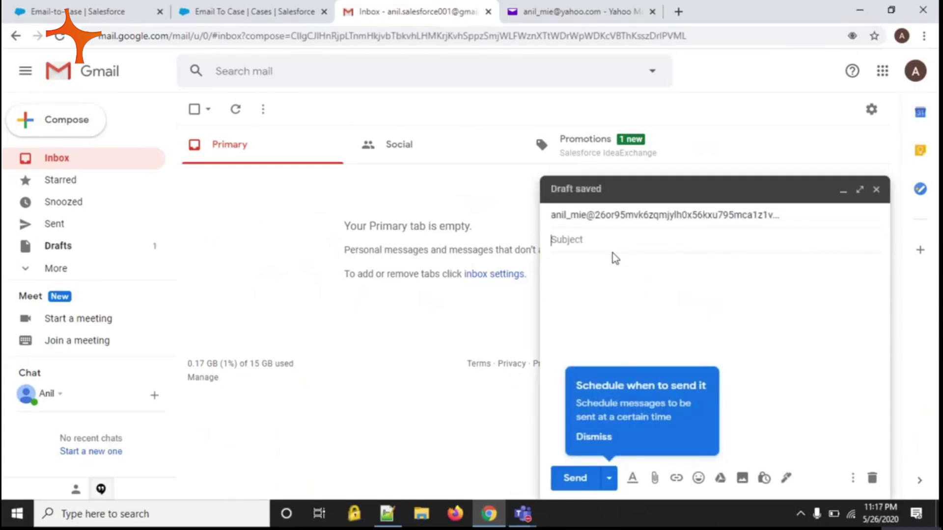
text(Test Case)
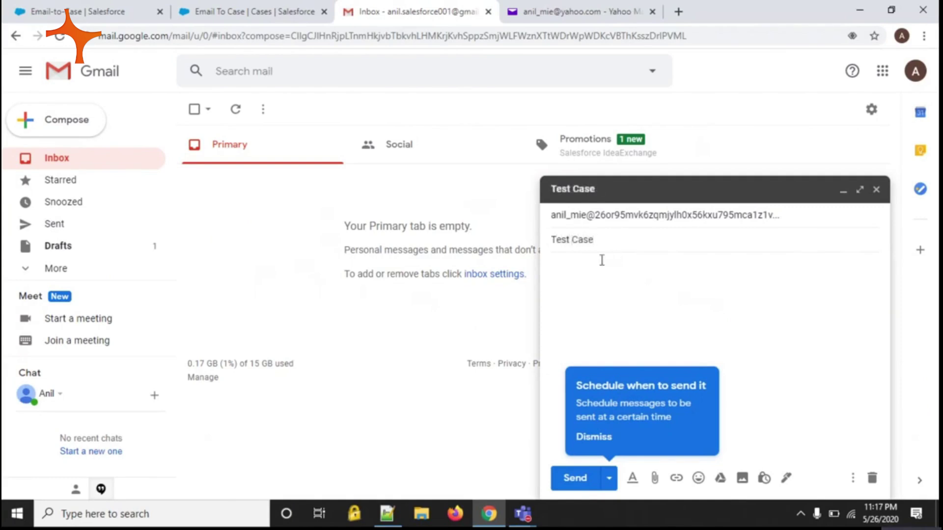
click(597, 265)
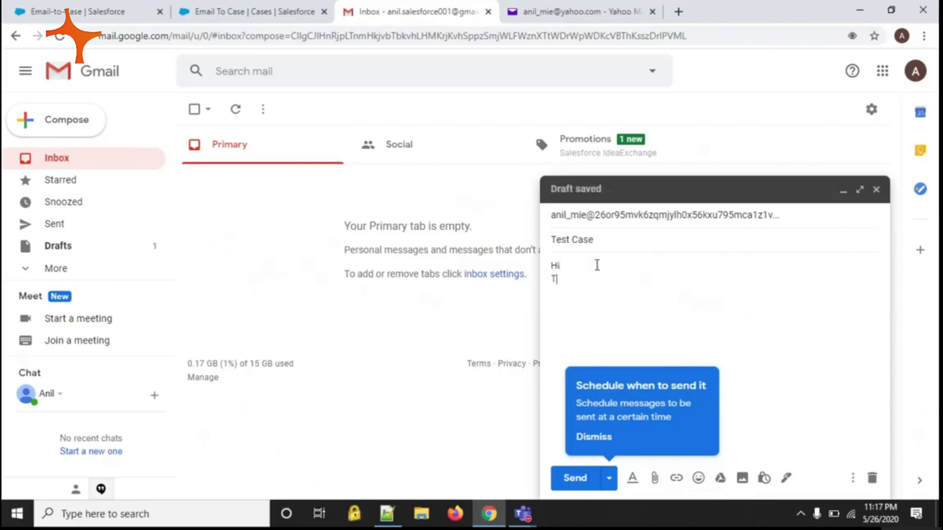
text(This is a test case.)
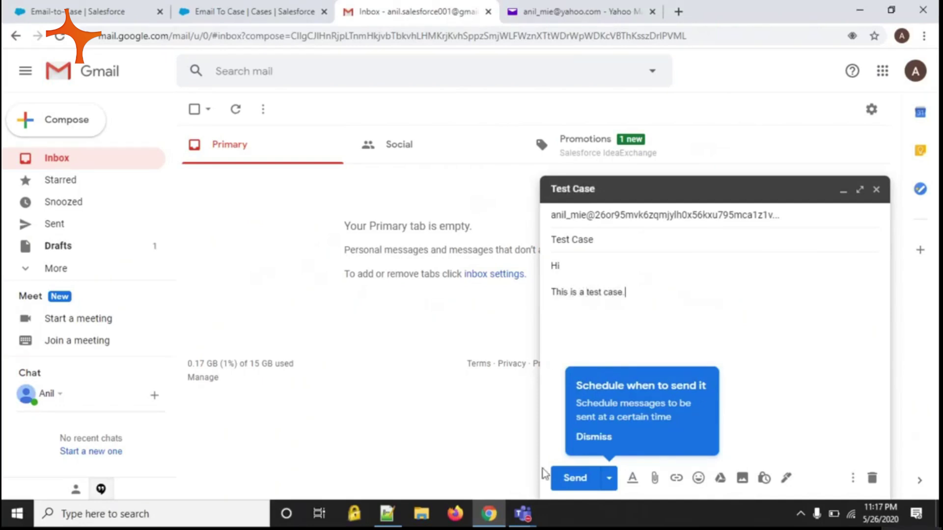
click(576, 480)
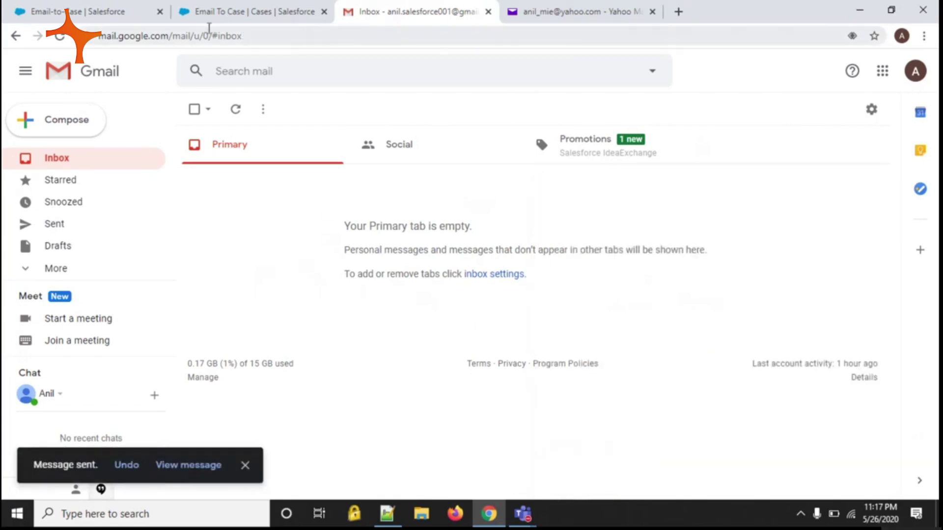
click(232, 12)
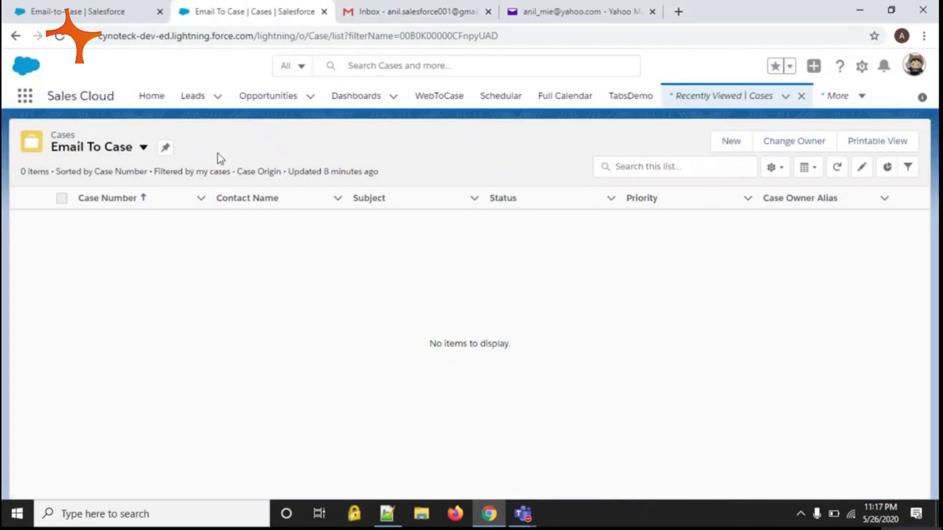
Step: Refresh the Email To Case list and open new case 00001147 'Test Case' to review it
click(516, 35)
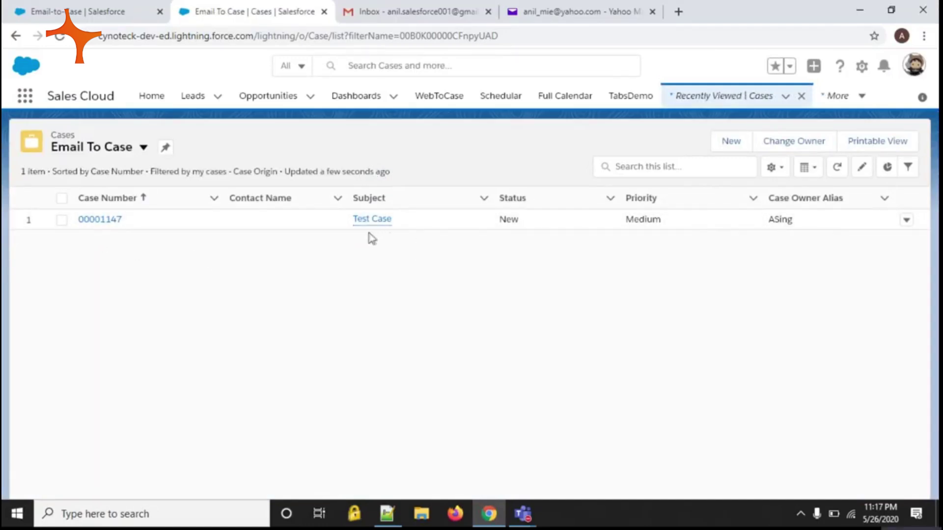
click(109, 224)
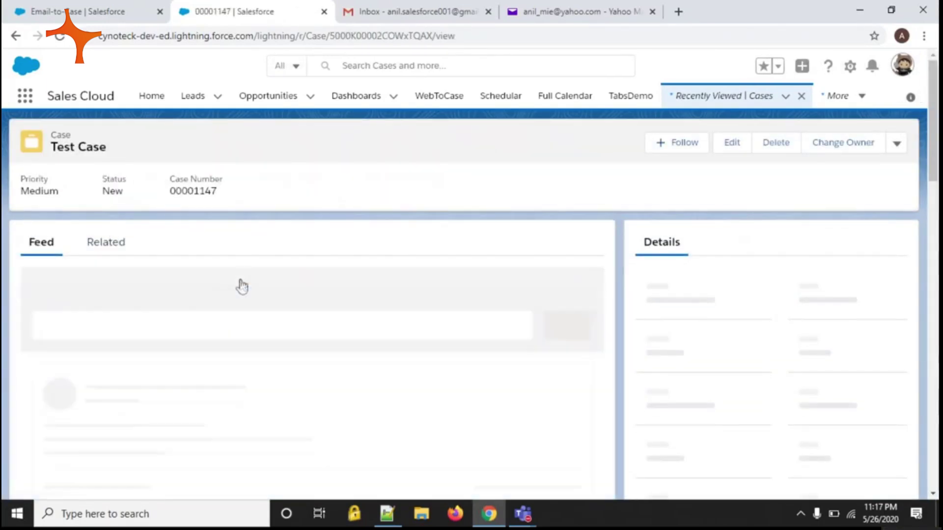
scroll(287, 297, down, 5)
scroll(287, 295, down, 3)
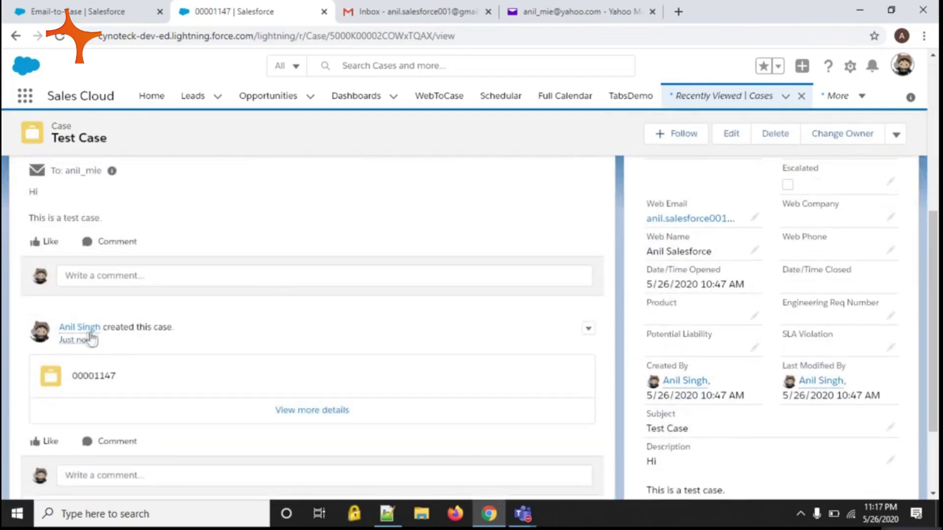
scroll(323, 337, up, 5)
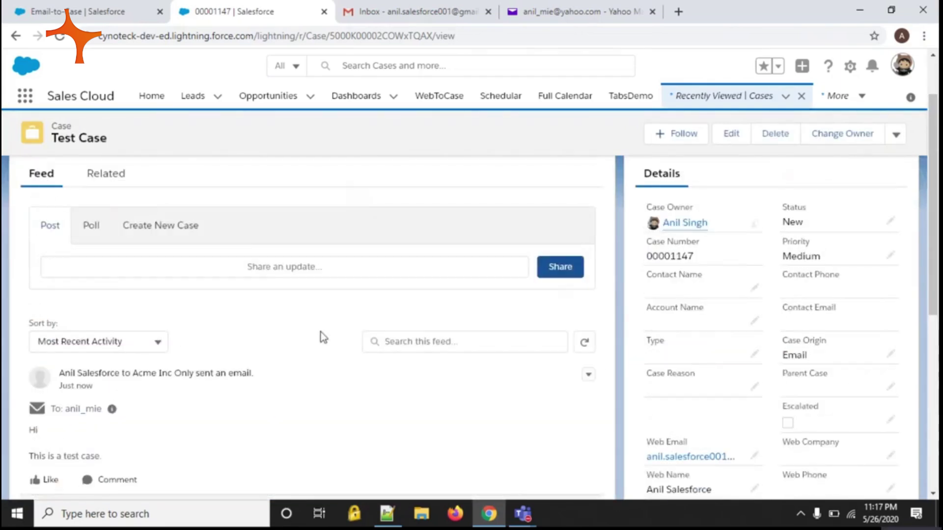